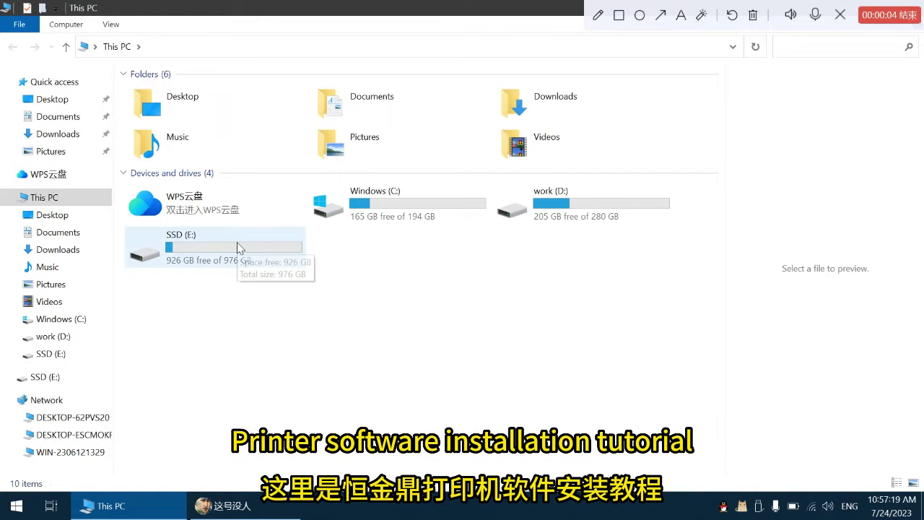
# Step: Create a new folder on the work (D:) drive
pyautogui.click(238, 248)
pyautogui.click(261, 322)
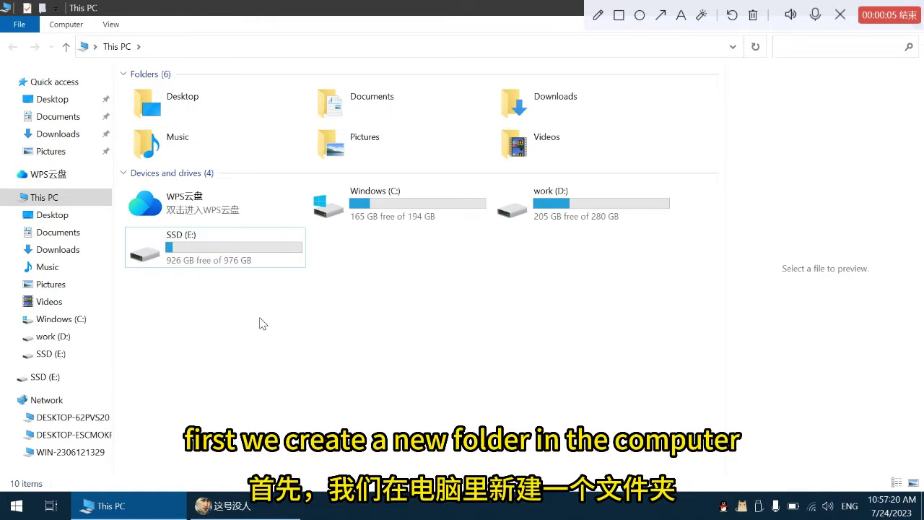
pyautogui.doubleClick(652, 196)
pyautogui.rightClick(248, 274)
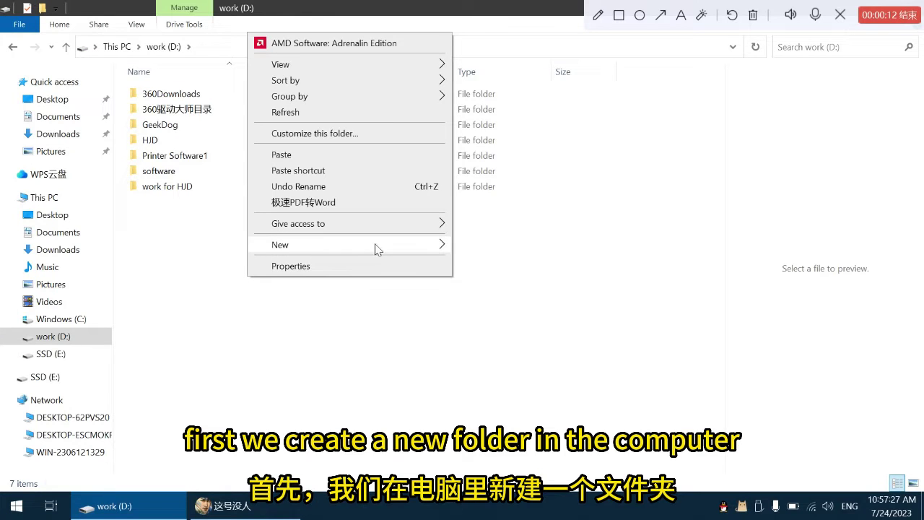
pyautogui.moveTo(377, 246)
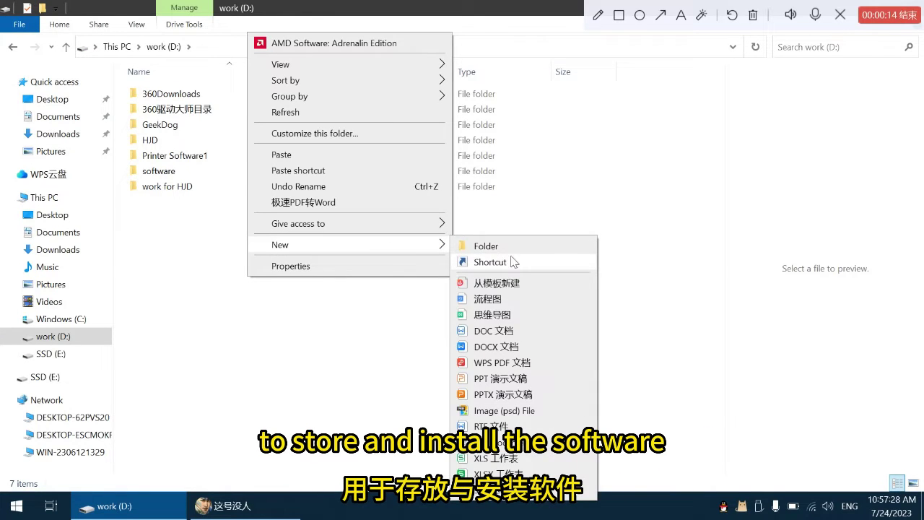
pyautogui.click(470, 249)
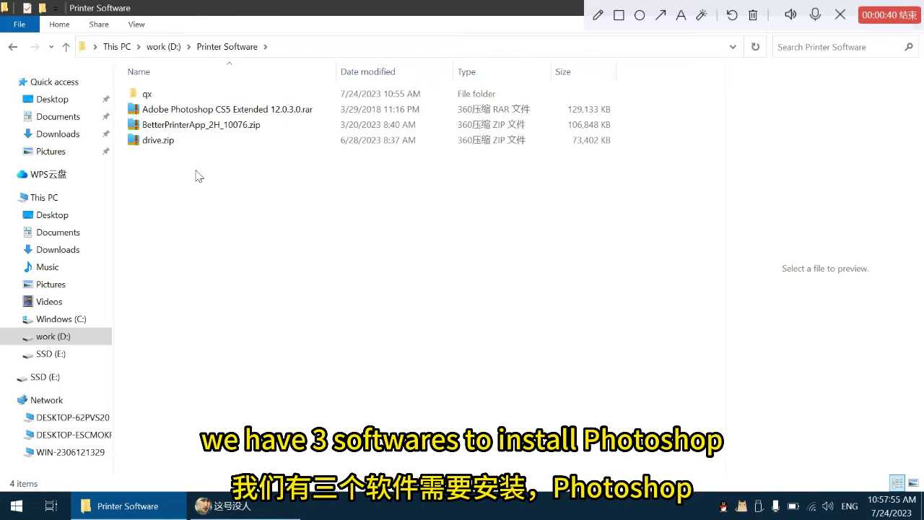
# Step: Extract the Photoshop CS5 Extended archive with 360压缩 and bring up the installer file's context menu
pyautogui.doubleClick(181, 114)
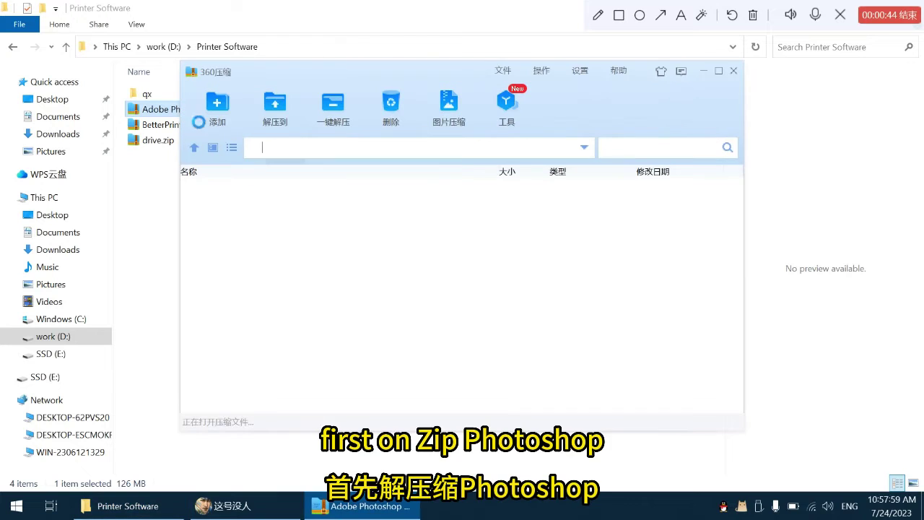
pyautogui.click(275, 109)
pyautogui.click(572, 279)
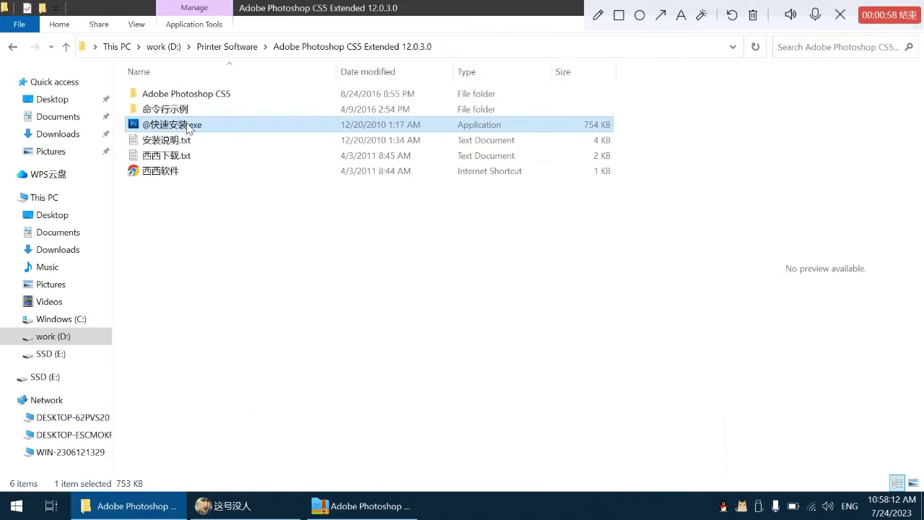
pyautogui.rightClick(189, 127)
# Step: Rename the installer to install.exe and run it with English as the installation language
pyautogui.press('m')
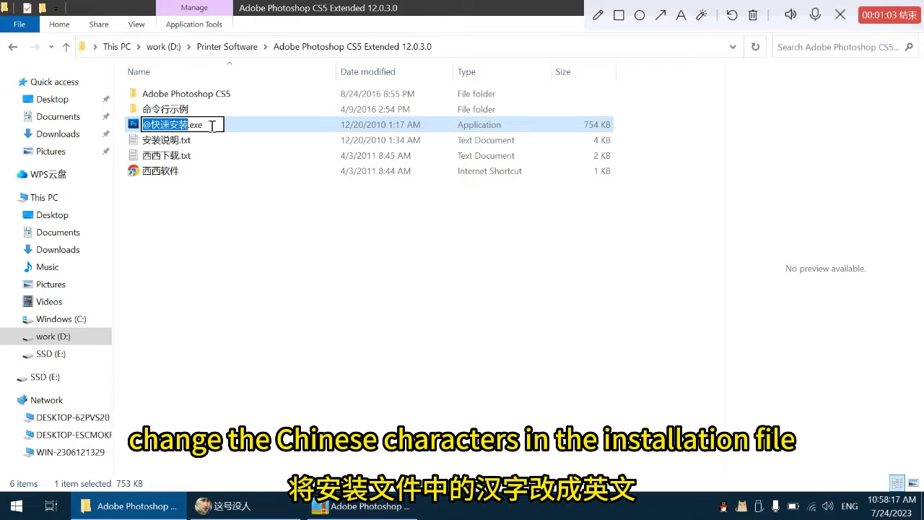
pyautogui.write('i')
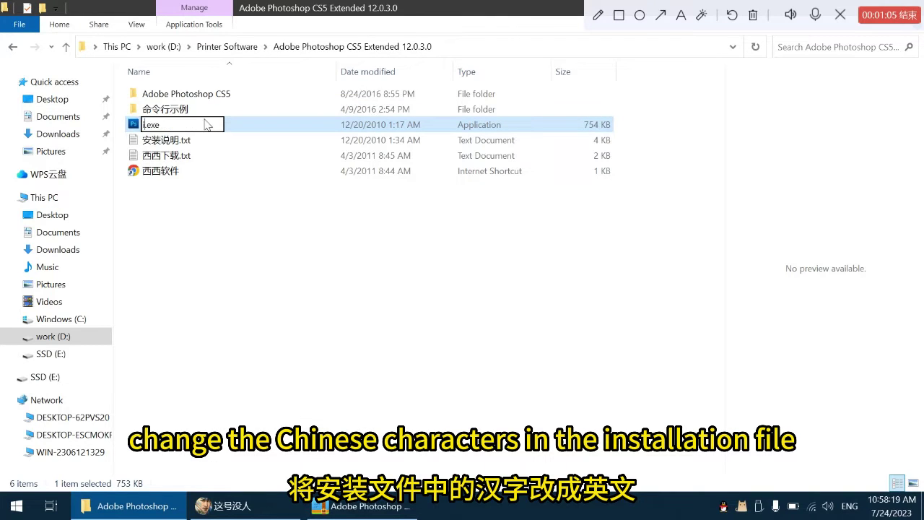
pyautogui.write('nstall')
pyautogui.press('Return')
pyautogui.doubleClick(234, 128)
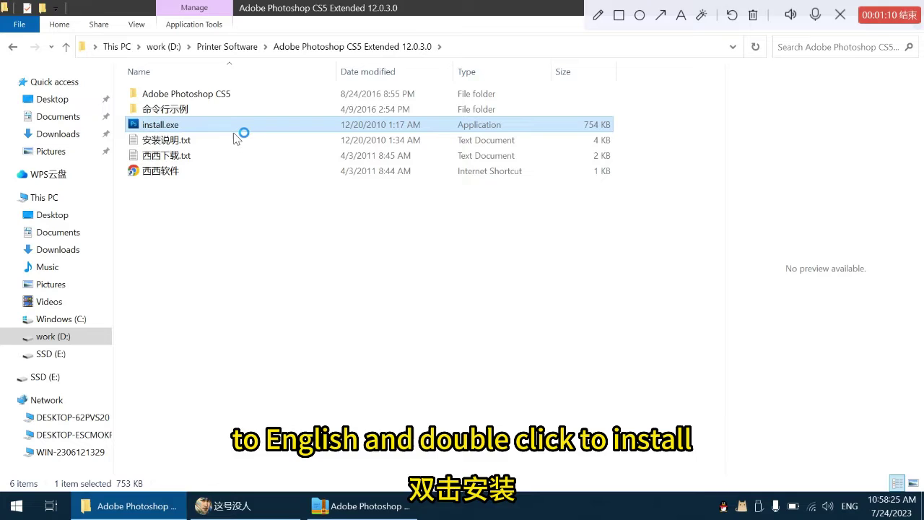
pyautogui.click(455, 289)
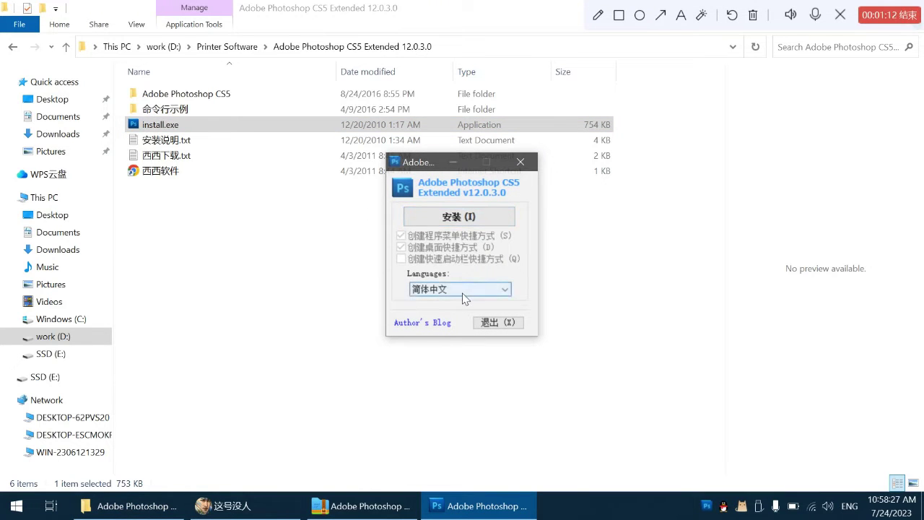
pyautogui.click(453, 318)
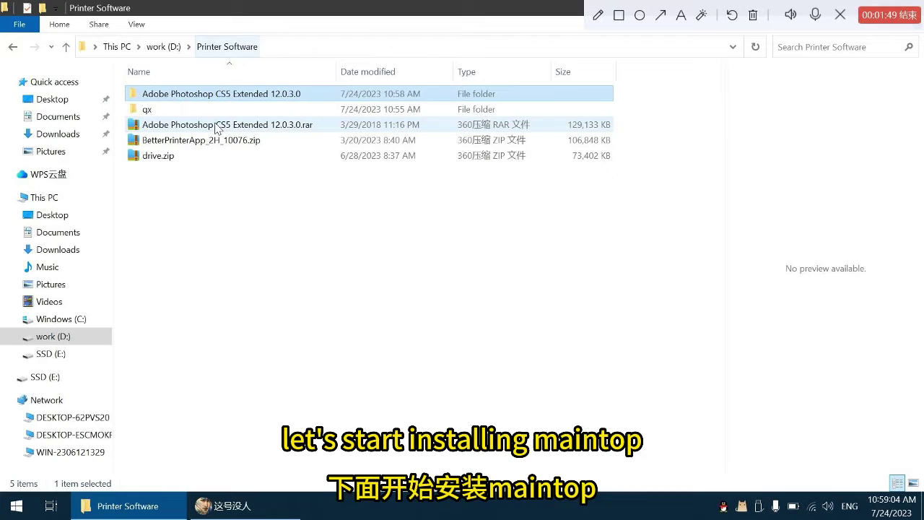
# Step: Launch SETUP.EXE from qx > MaintopRIP6.1(20230607)
pyautogui.doubleClick(217, 109)
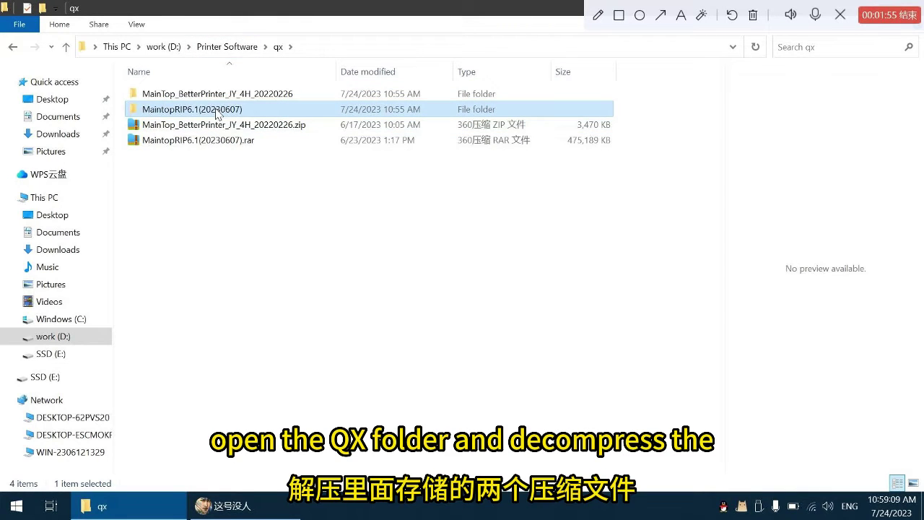
pyautogui.doubleClick(216, 111)
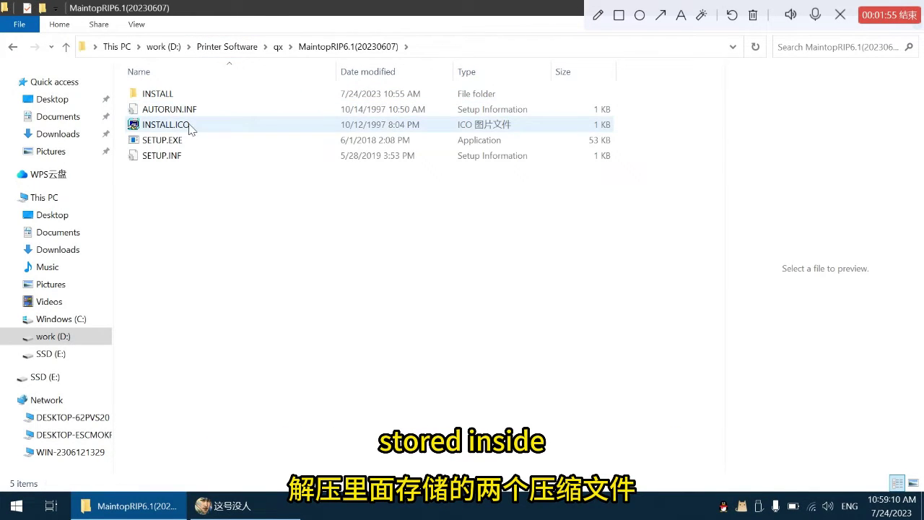
pyautogui.doubleClick(173, 140)
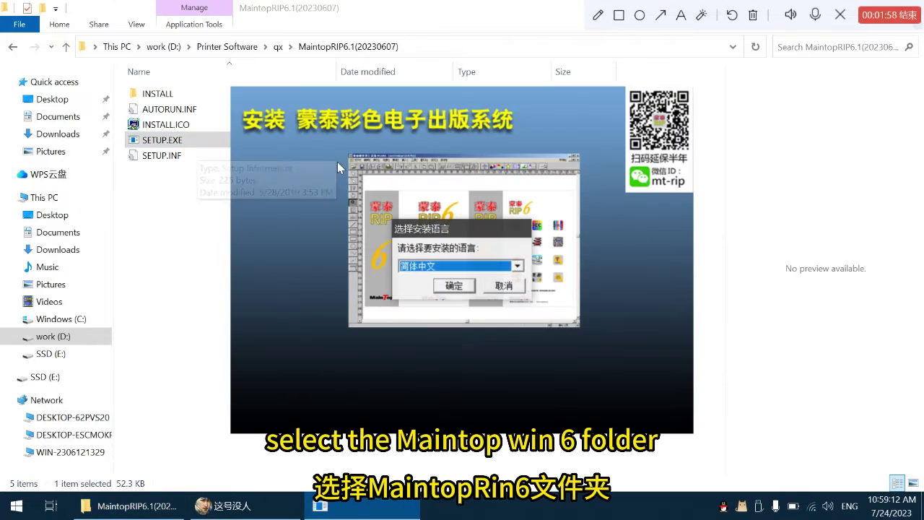
# Step: Install MainTop in English into C:\MainTop, dismiss the driver notice, and choose to restart later
pyautogui.click(518, 267)
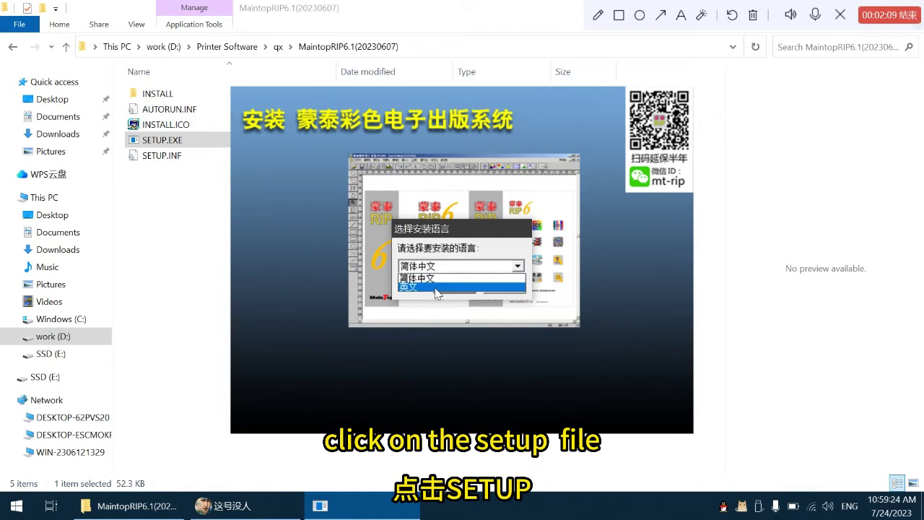
pyautogui.click(437, 289)
pyautogui.click(444, 287)
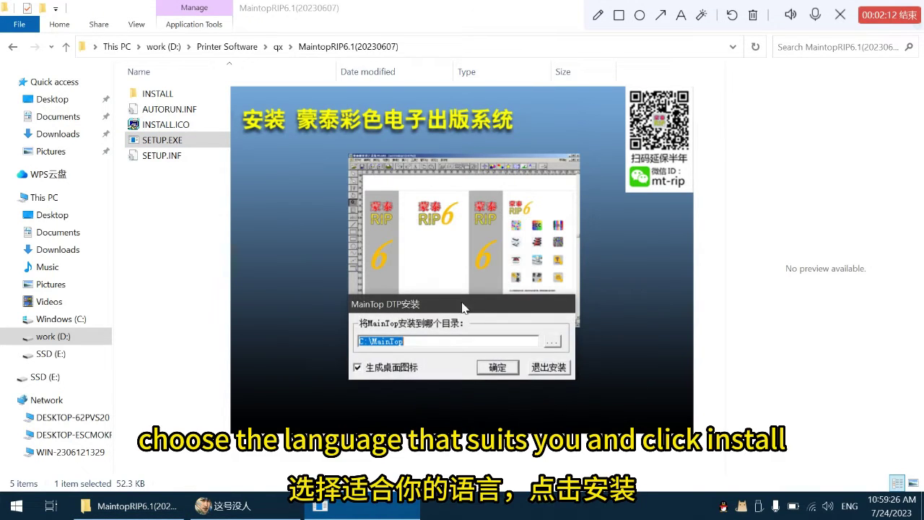
pyautogui.click(479, 366)
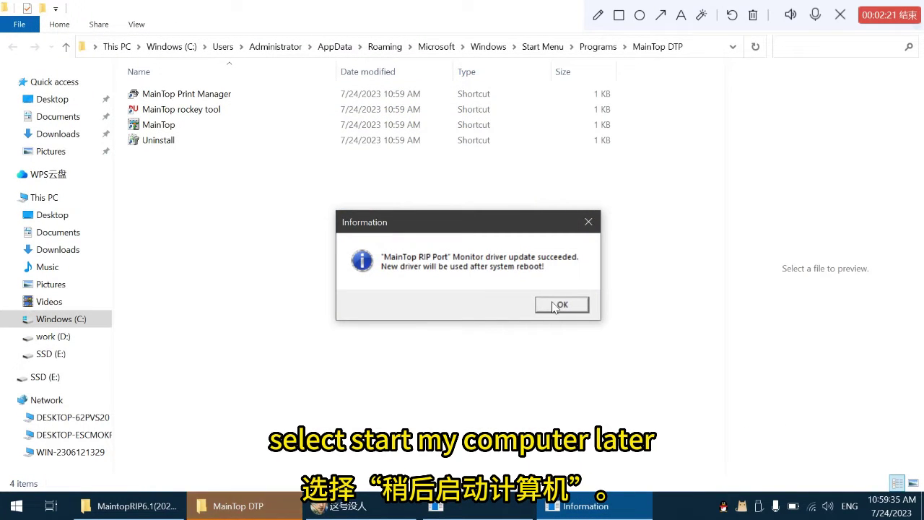
pyautogui.click(558, 306)
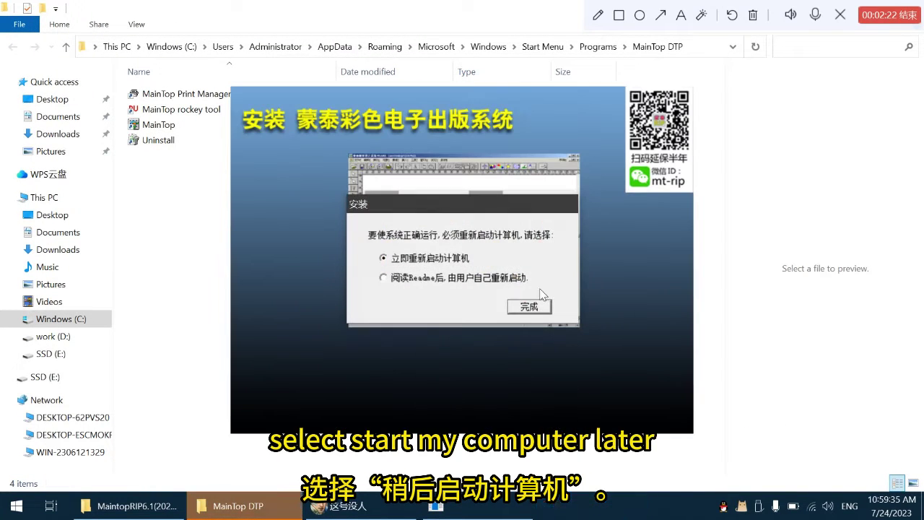
pyautogui.click(383, 278)
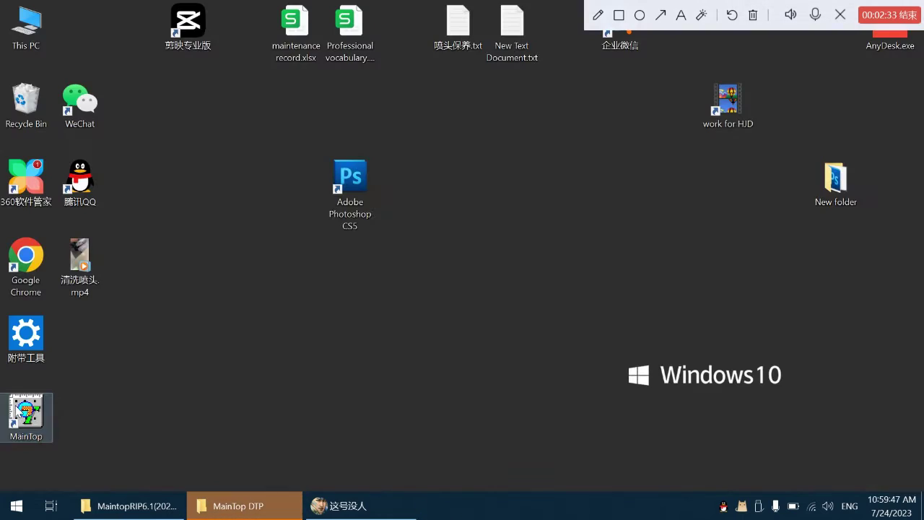
# Step: Place the MainTop shortcut beside Photoshop's and open qx > MainTop_BetterPrinter_JY_4H_20220226
pyautogui.moveTo(19, 400); pyautogui.dragTo(395, 209)
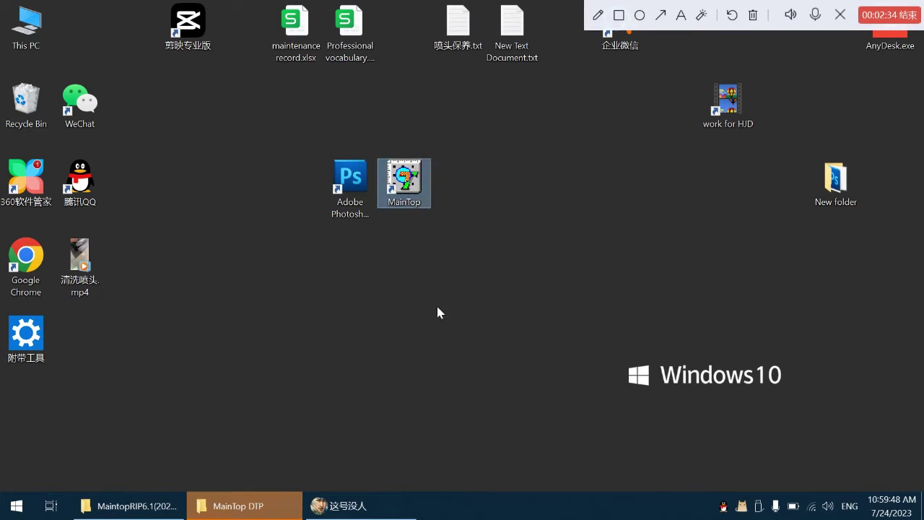
pyautogui.click(433, 296)
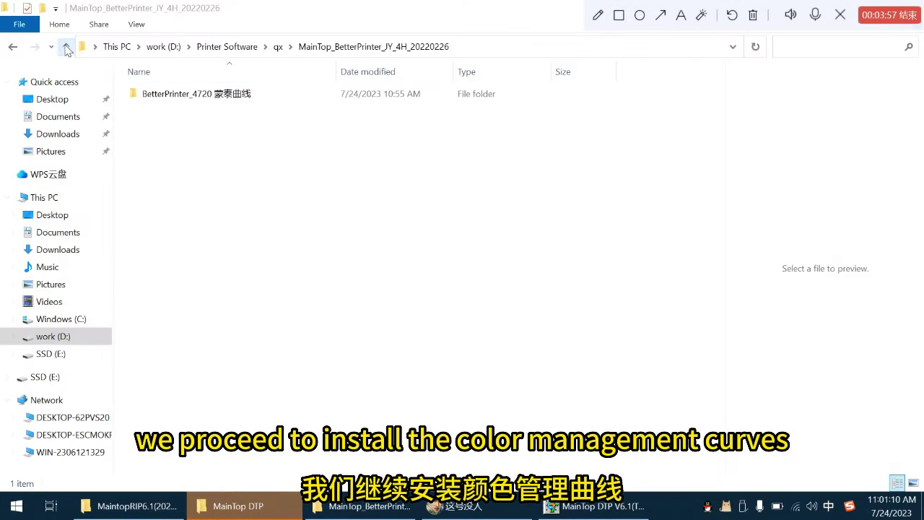
pyautogui.click(66, 46)
pyautogui.click(66, 46)
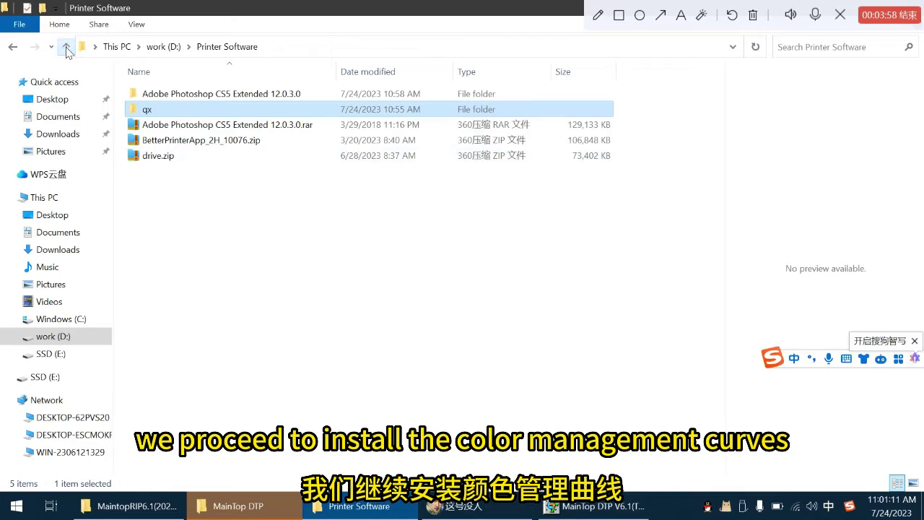
pyautogui.doubleClick(203, 109)
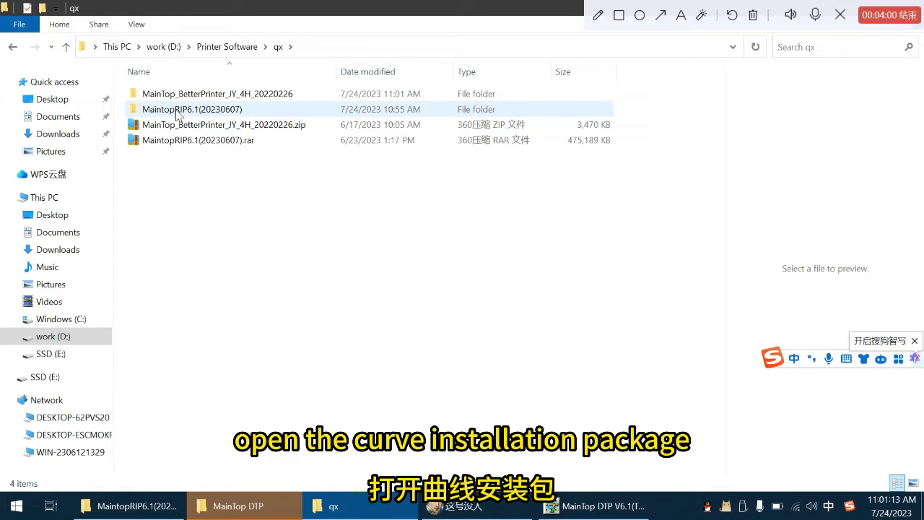
pyautogui.click(188, 98)
pyautogui.doubleClick(187, 97)
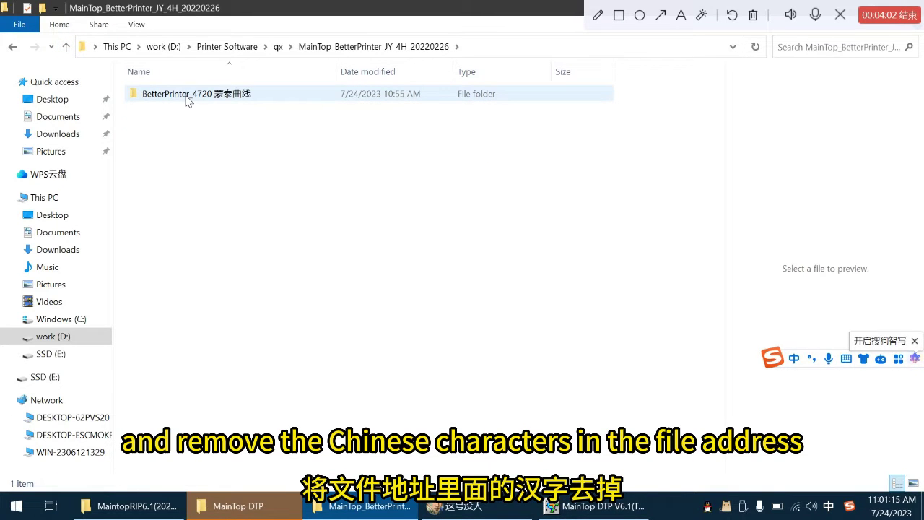
# Step: Start renaming the BetterPrinter_4720 curve folder to drop its Chinese characters
pyautogui.click(186, 99)
pyautogui.rightClick(187, 99)
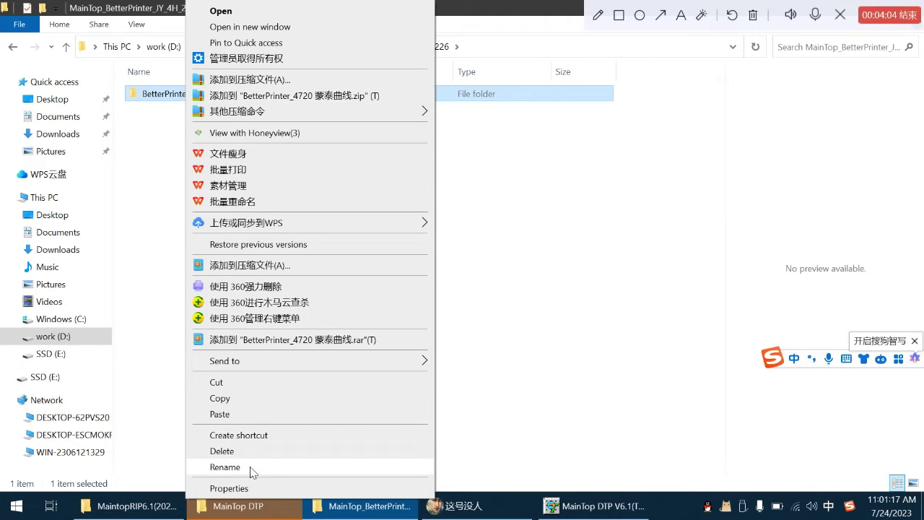
pyautogui.click(225, 467)
pyautogui.click(271, 96)
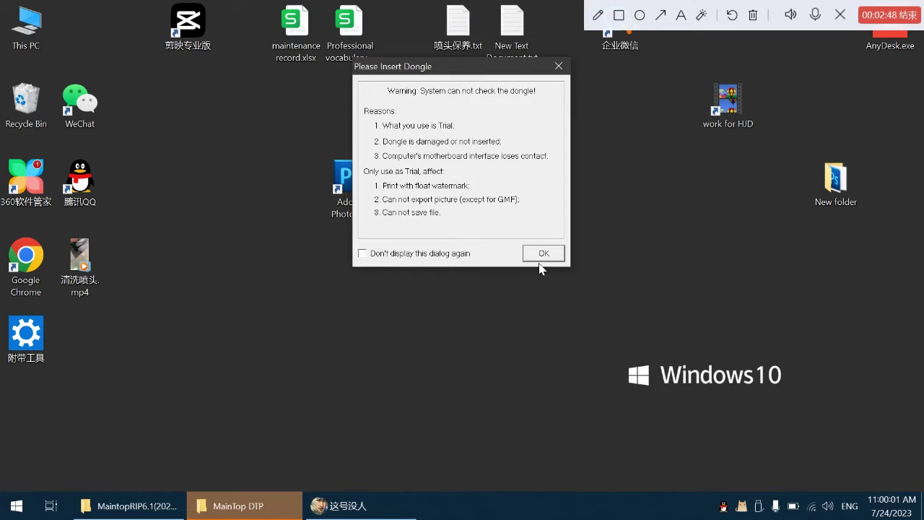
# Step: Dismiss the dongle warning and choose a custom printer install in File > Printer Setup
pyautogui.click(539, 254)
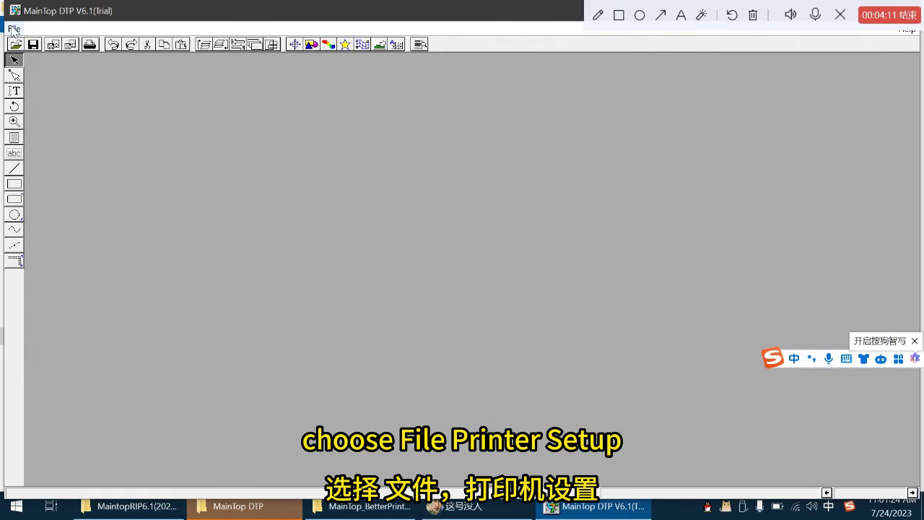
pyautogui.click(14, 28)
pyautogui.click(41, 92)
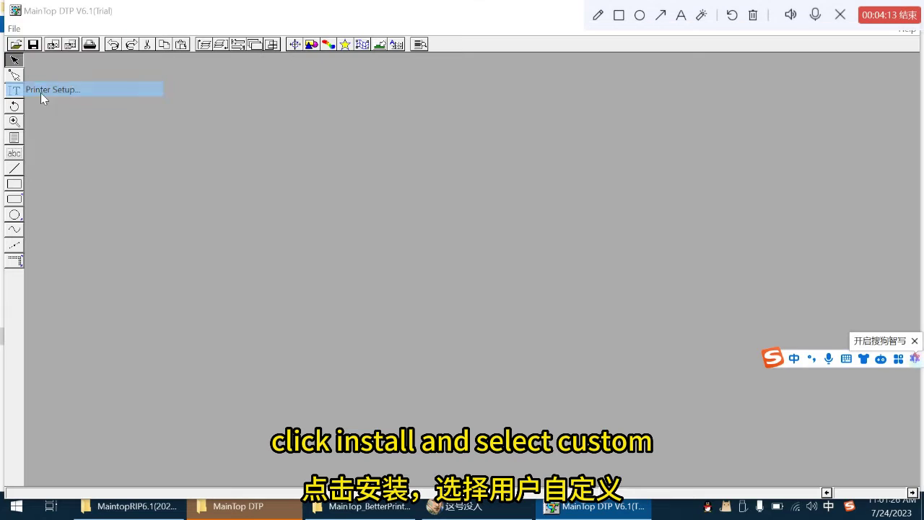
pyautogui.click(543, 150)
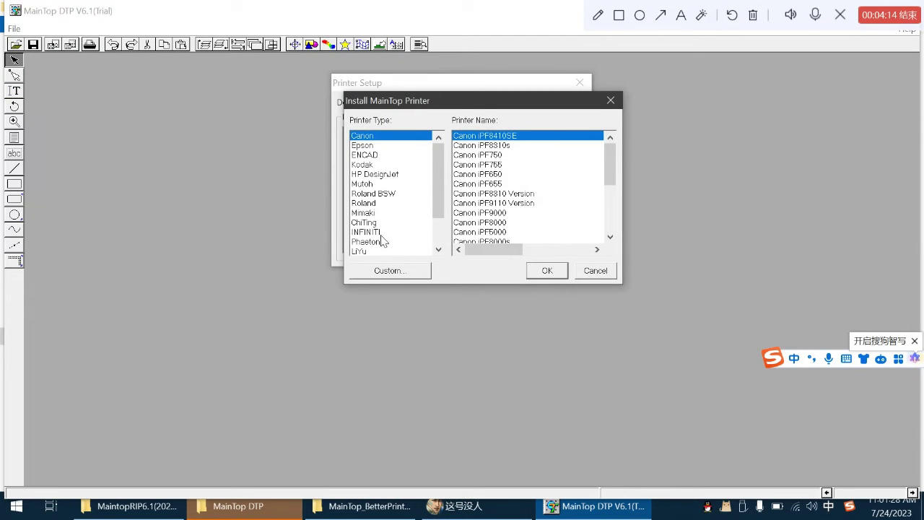
pyautogui.click(387, 270)
# Step: Load the BetterPrinter_4720 .inf file and set BetterPrinter 4720 as the default printer
pyautogui.click(536, 138)
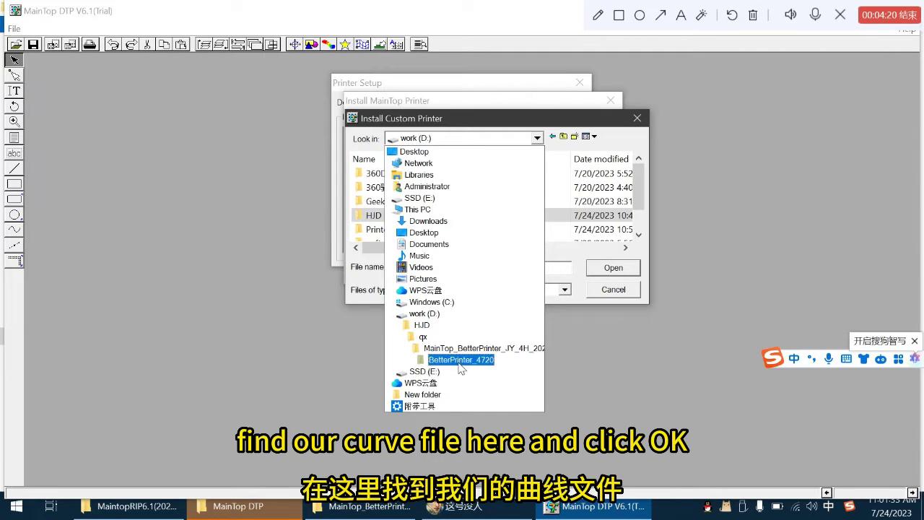
pyautogui.click(422, 313)
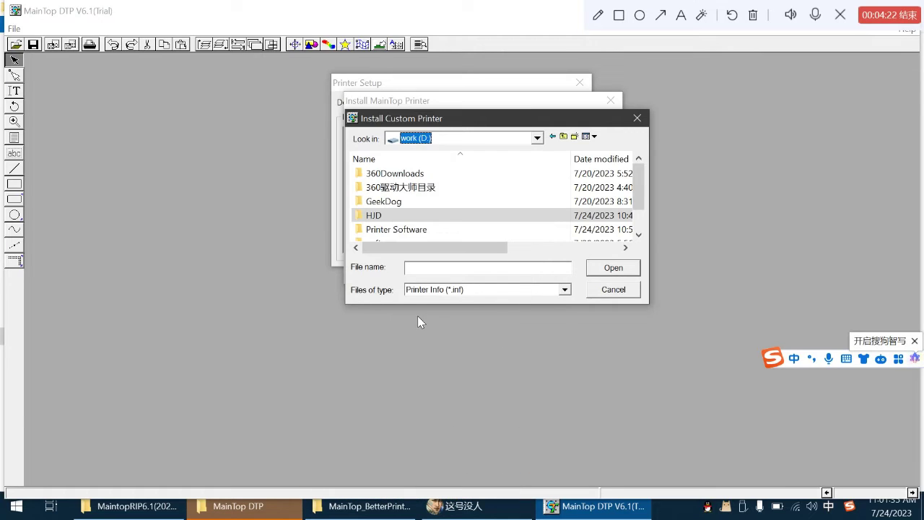
pyautogui.doubleClick(406, 230)
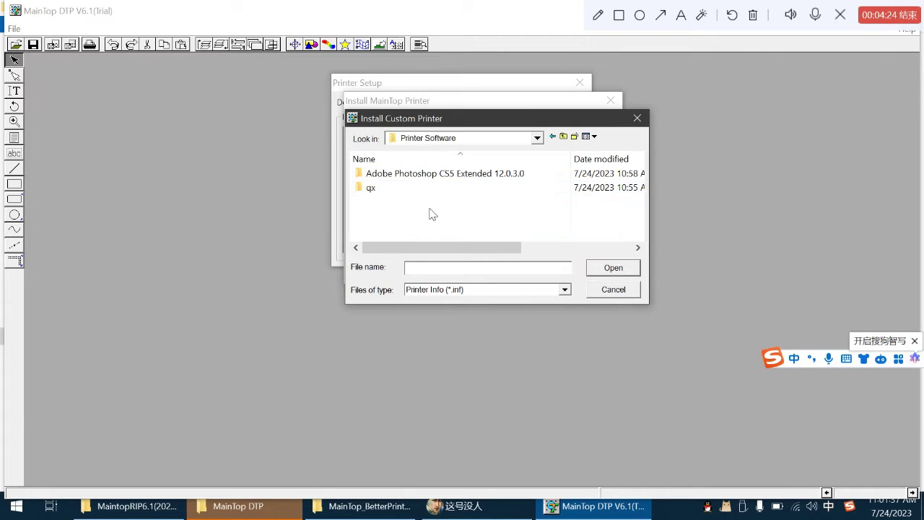
pyautogui.doubleClick(392, 188)
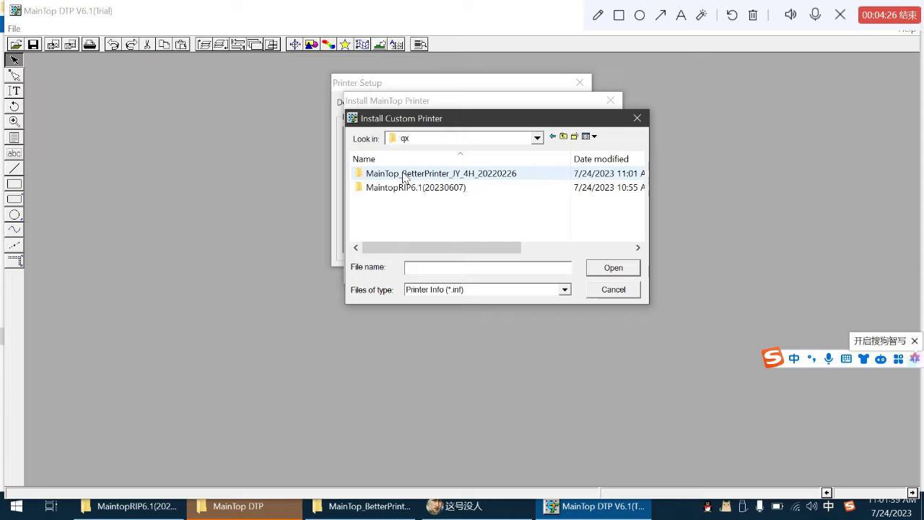
pyautogui.click(405, 178)
pyautogui.doubleClick(405, 179)
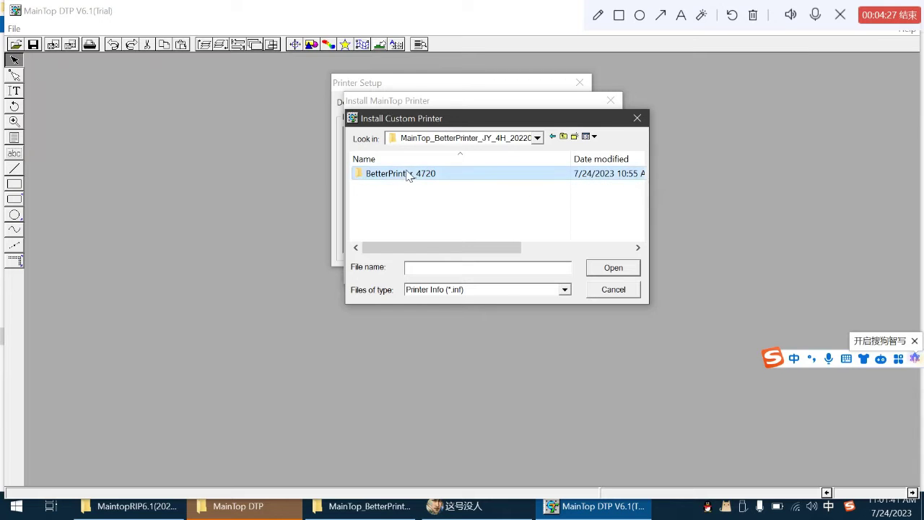
pyautogui.doubleClick(405, 179)
pyautogui.doubleClick(406, 180)
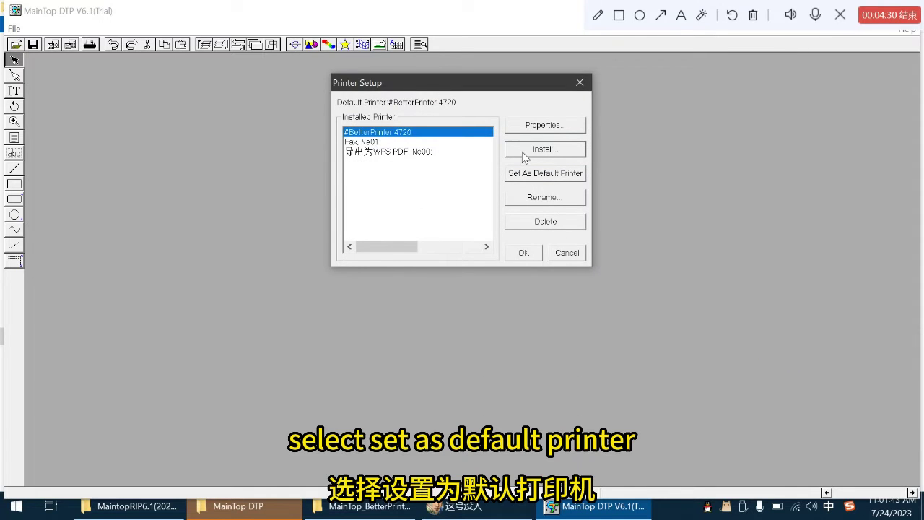
pyautogui.click(576, 179)
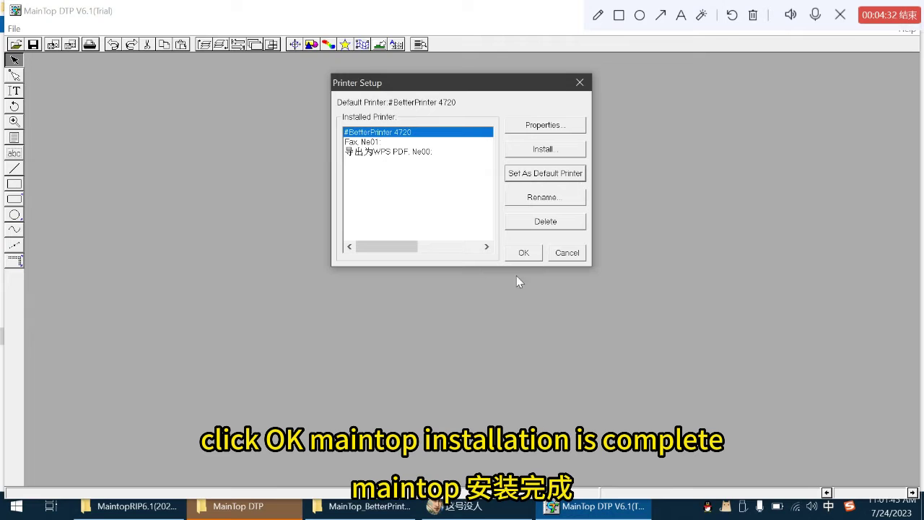
pyautogui.click(526, 253)
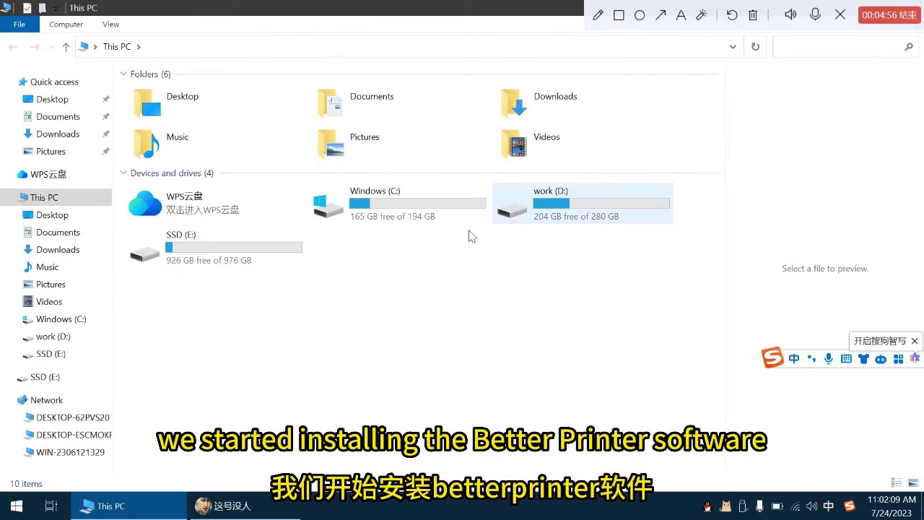
# Step: Extract BetterPrinterApp_2H_10076.zip inside work (D:) > Printer Software
pyautogui.doubleClick(663, 206)
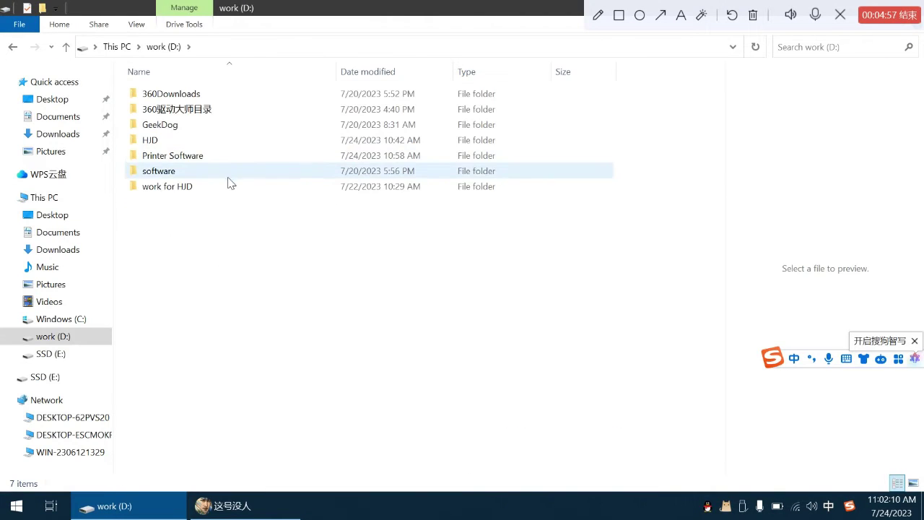
pyautogui.doubleClick(215, 158)
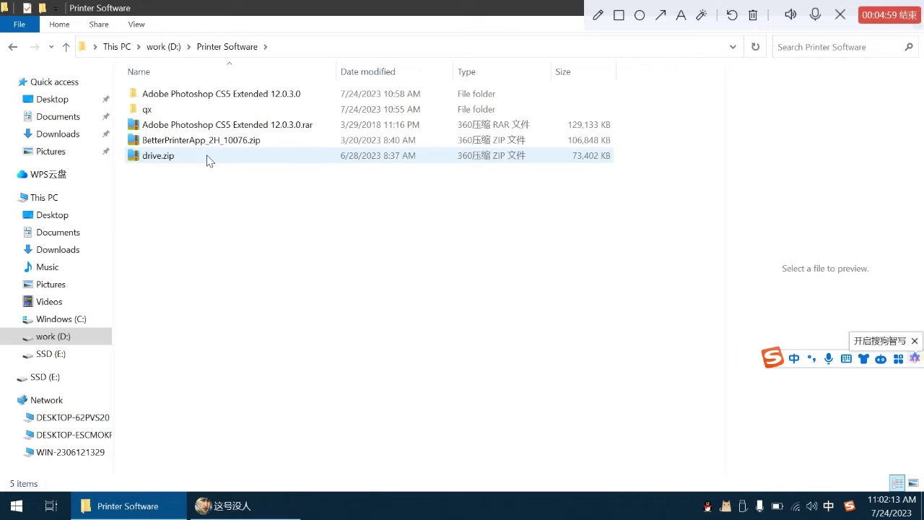
pyautogui.doubleClick(213, 142)
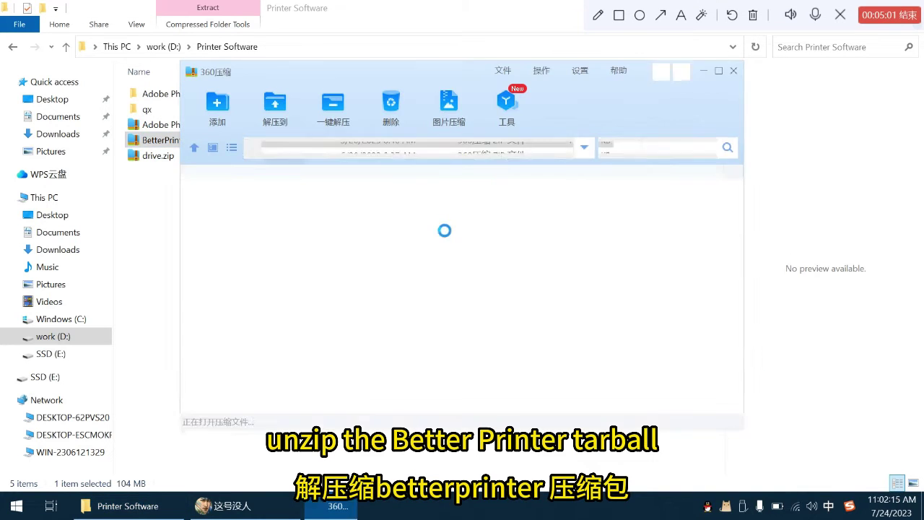
pyautogui.click(287, 115)
pyautogui.click(585, 252)
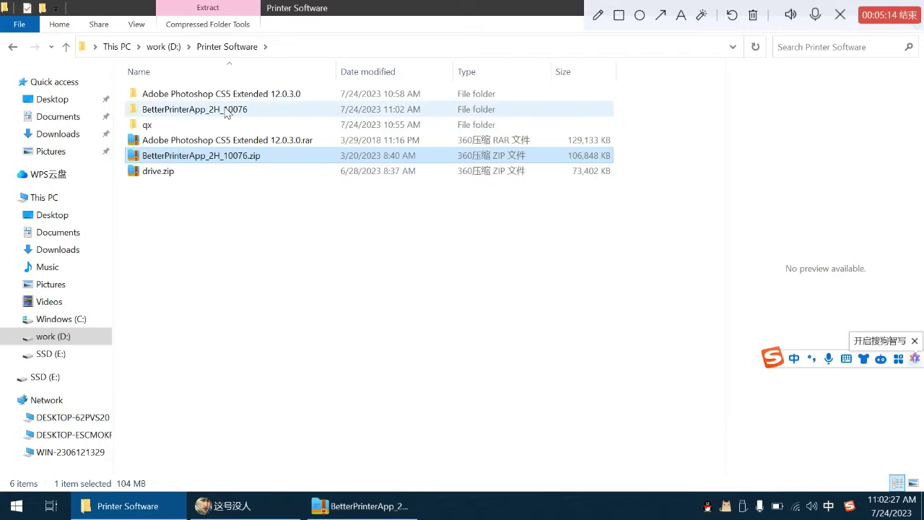
# Step: Create a desktop shortcut for BetterPrinterApp.exe from the extracted BetterPrinterApp_2H_10076 folder
pyautogui.doubleClick(226, 112)
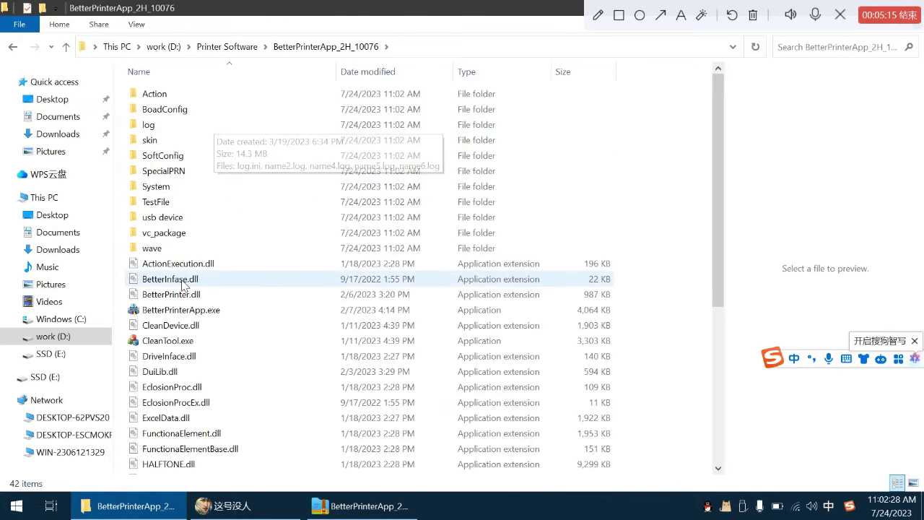
pyautogui.click(148, 234)
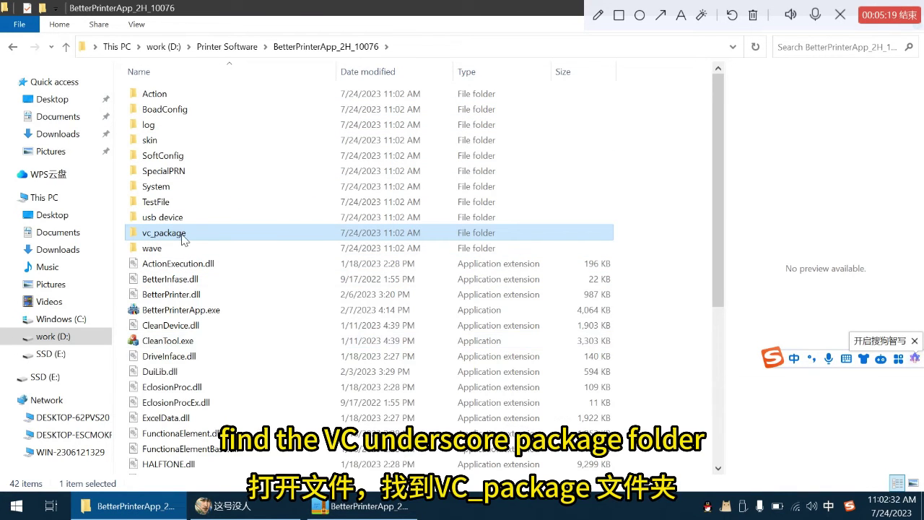
pyautogui.doubleClick(157, 235)
pyautogui.click(201, 97)
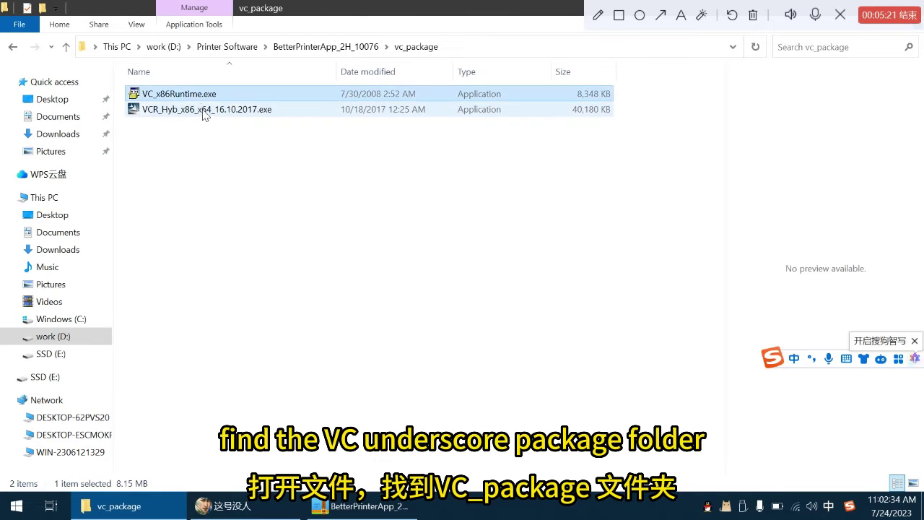
pyautogui.click(205, 112)
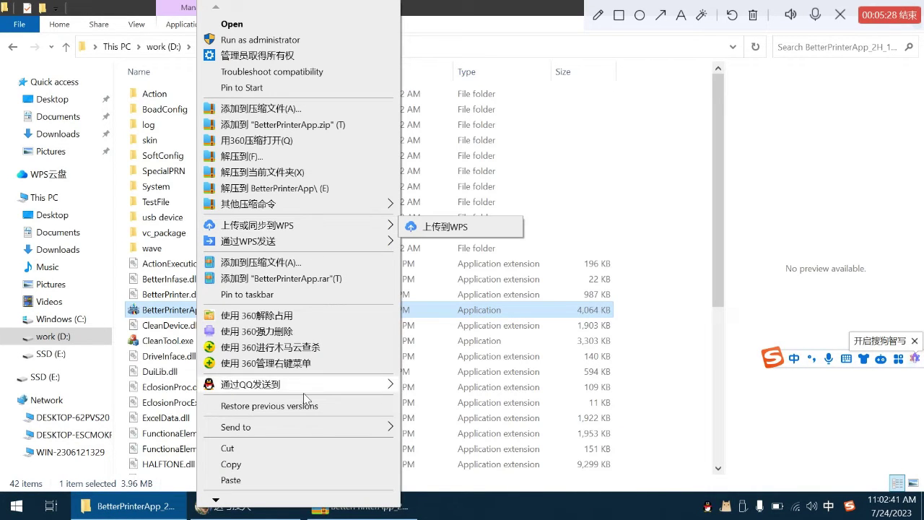
pyautogui.moveTo(362, 433)
pyautogui.click(448, 428)
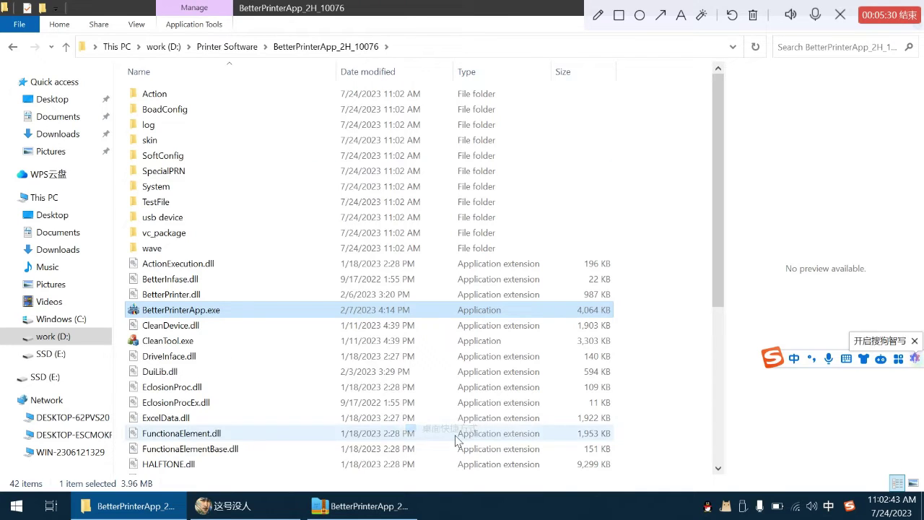
# Step: Show the desktop and place the BetterPrinterApp shortcut beside MainTop
pyautogui.rightClick(486, 506)
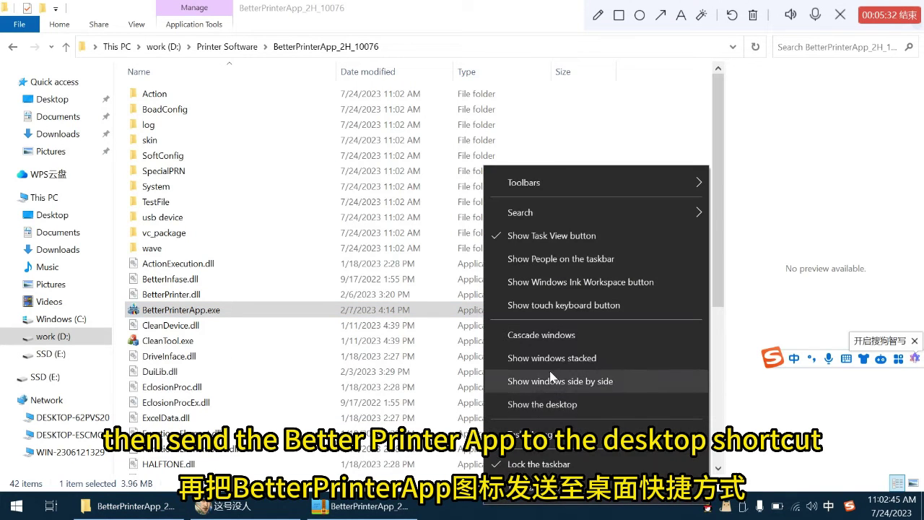
pyautogui.click(554, 408)
pyautogui.moveTo(25, 414); pyautogui.dragTo(466, 192)
# Step: Launch BetterPrinter, go to 系统维护, and enter the administrator password
pyautogui.doubleClick(461, 191)
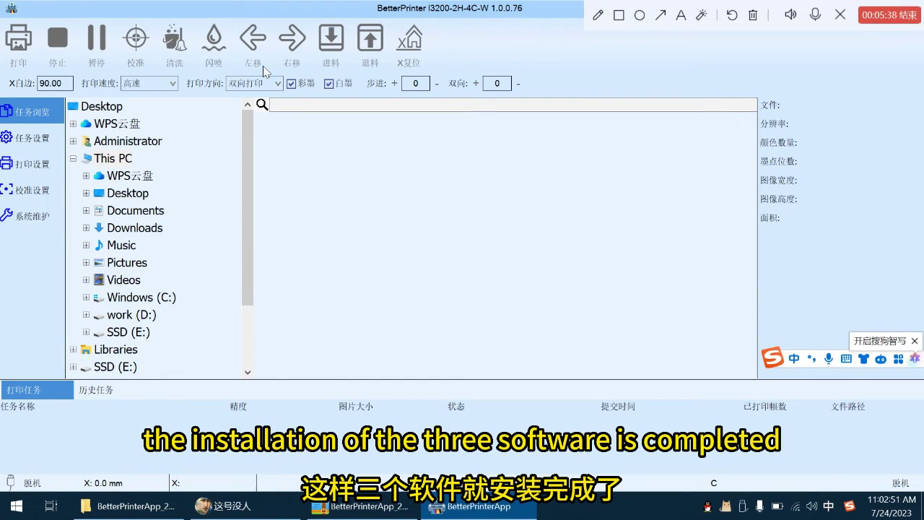
pyautogui.click(32, 215)
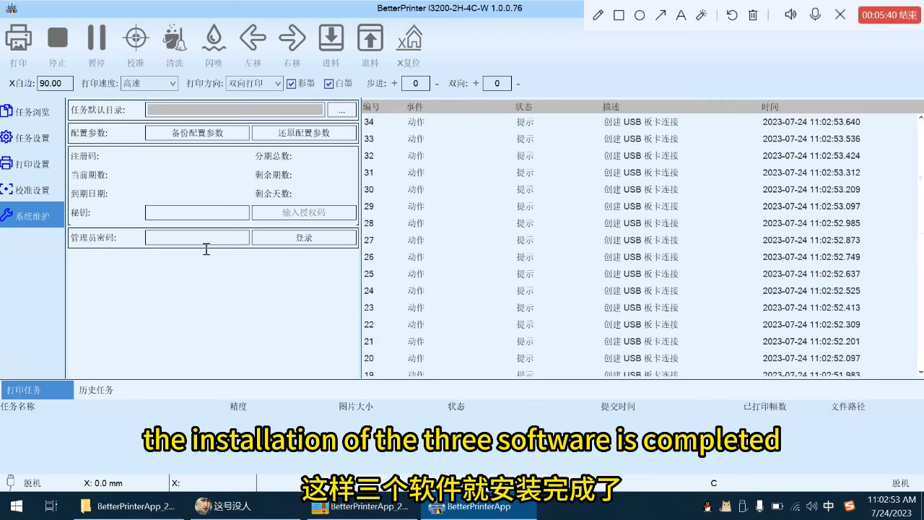
pyautogui.write('*')
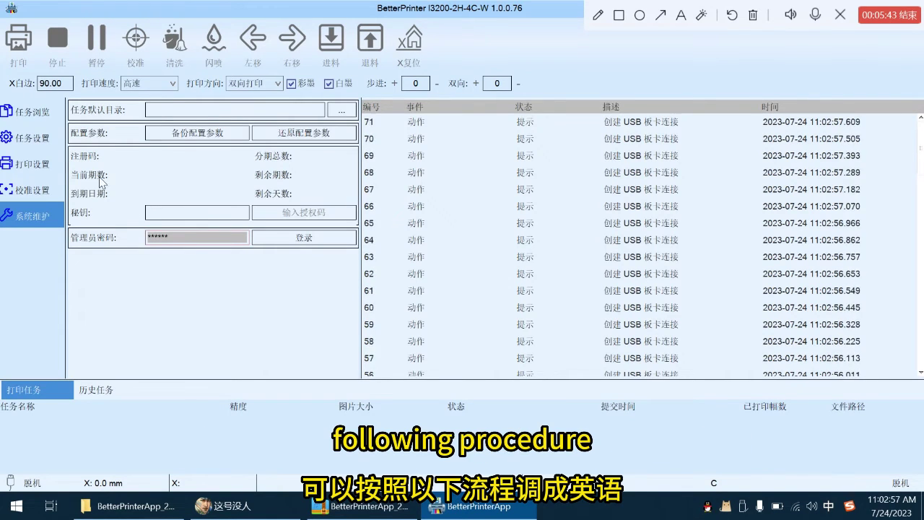
# Step: Log in and set the interface language to English in 高级设置, then save
pyautogui.click(318, 239)
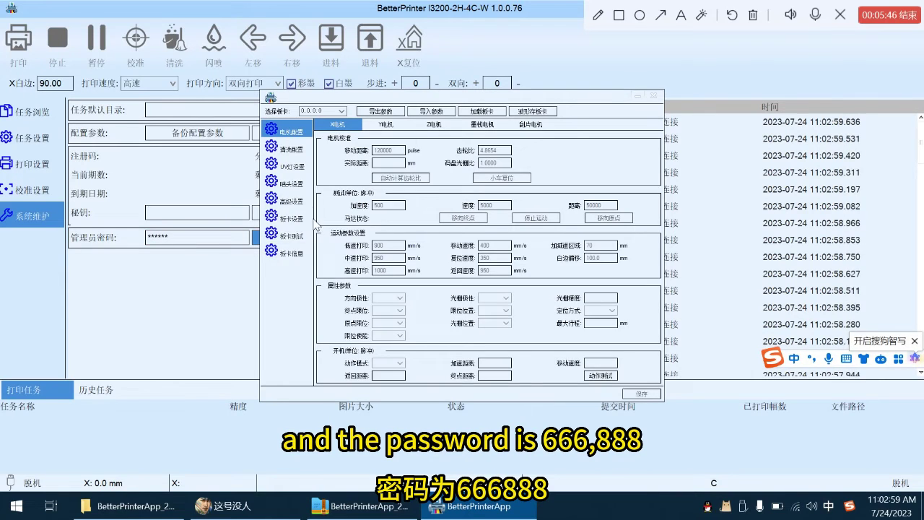
pyautogui.click(288, 254)
pyautogui.click(289, 236)
pyautogui.click(288, 218)
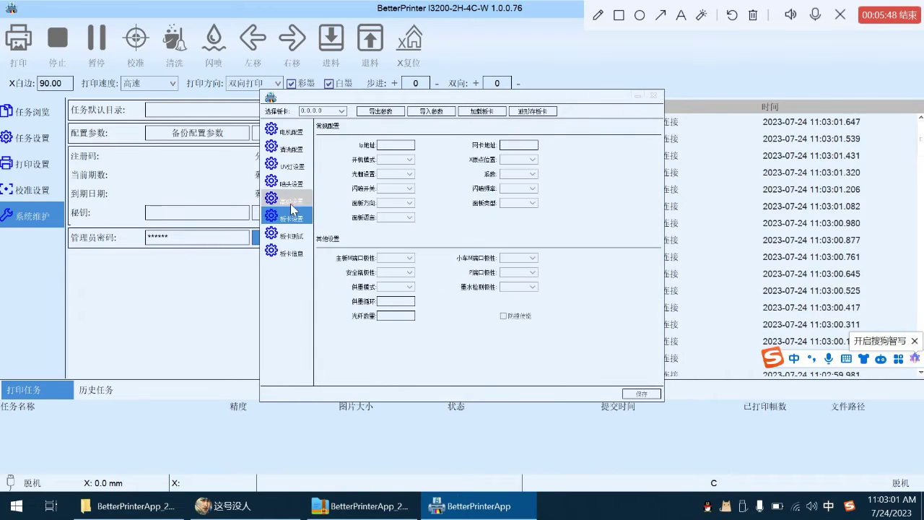
pyautogui.click(291, 201)
pyautogui.click(423, 311)
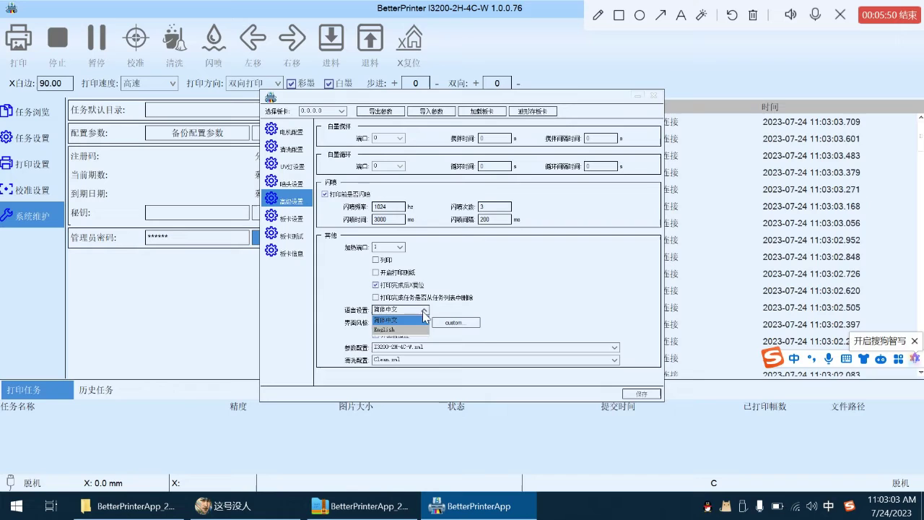
pyautogui.click(401, 331)
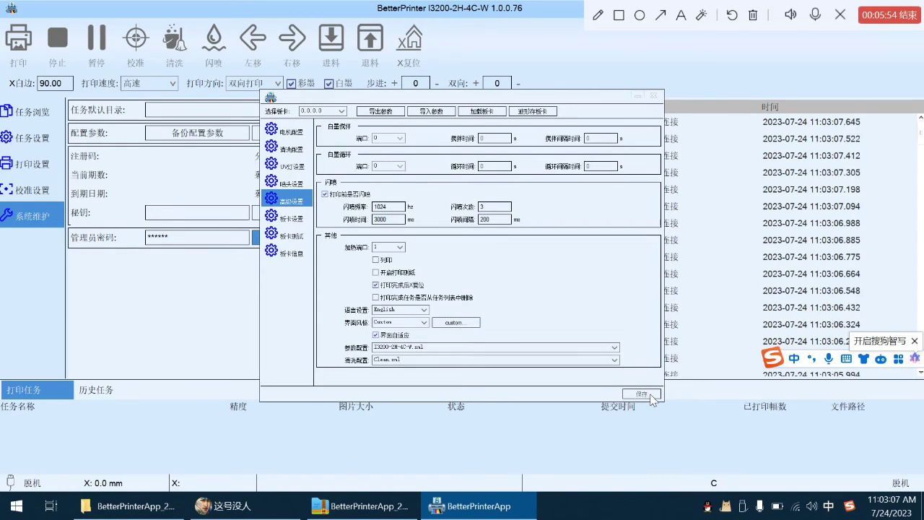
pyautogui.click(653, 95)
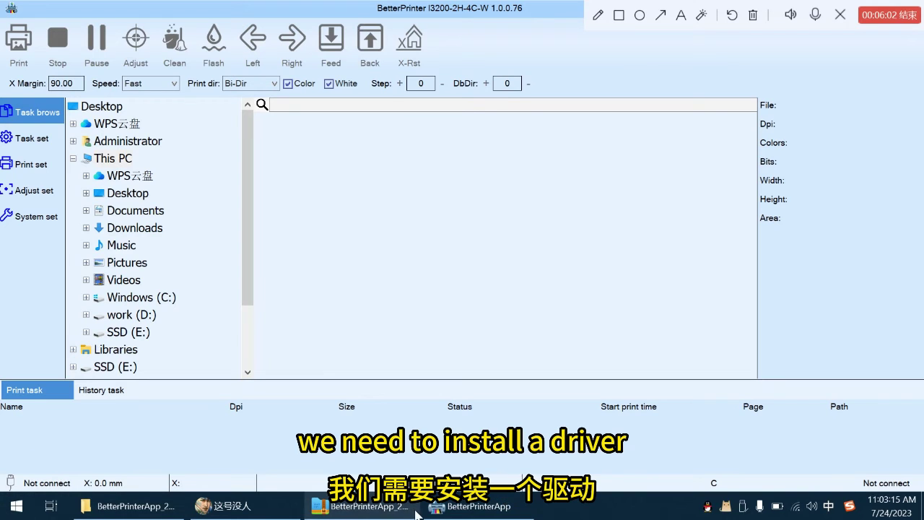
# Step: Extract drive.zip from Printer Software into a new drive folder with 360压缩
pyautogui.rightClick(586, 505)
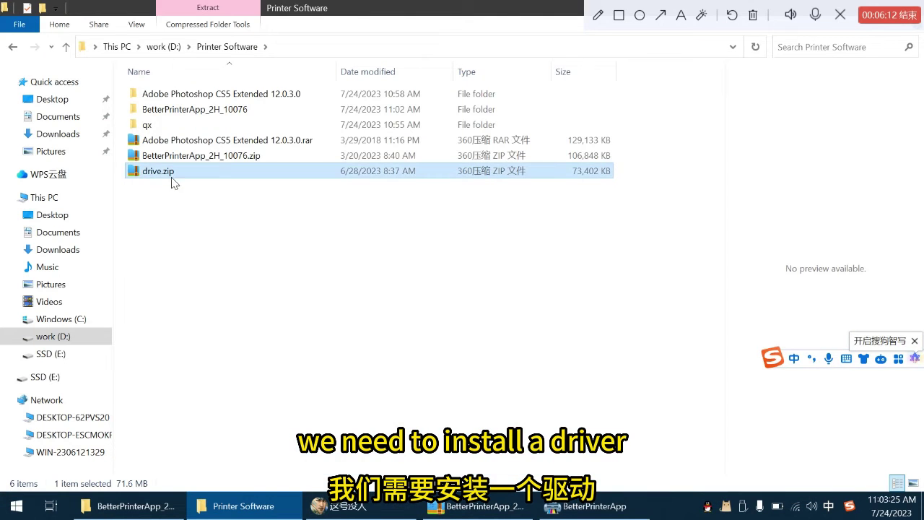
pyautogui.doubleClick(161, 171)
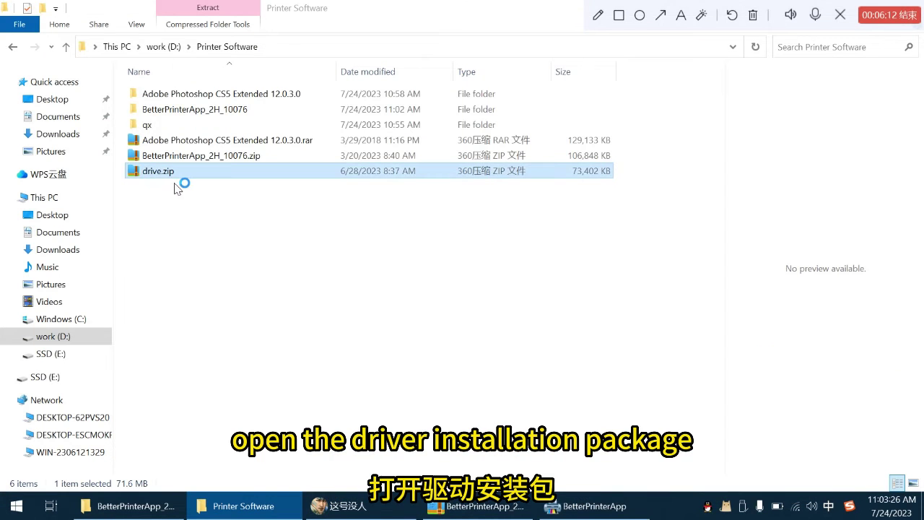
pyautogui.click(274, 108)
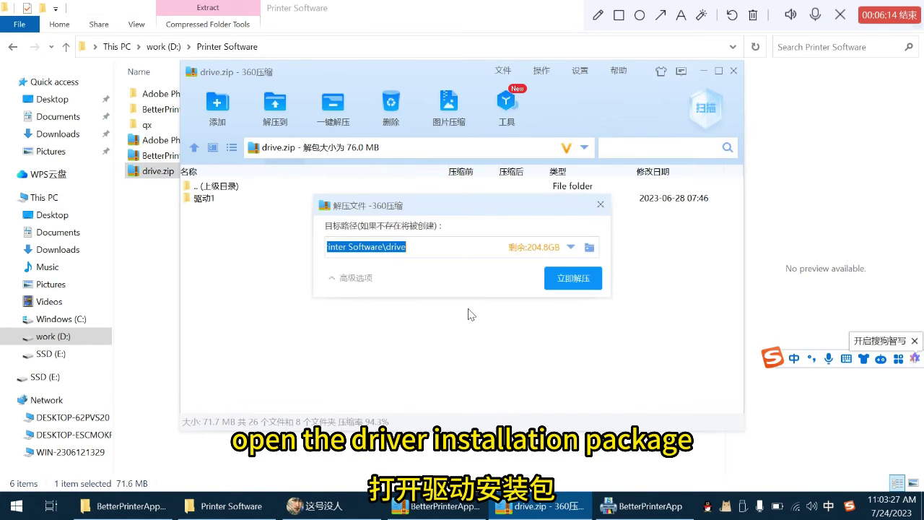
pyautogui.click(574, 278)
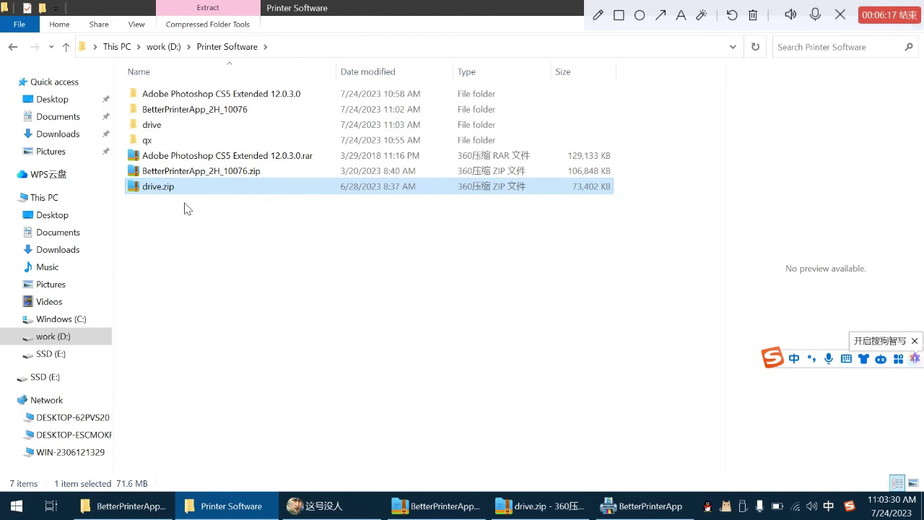
# Step: Rename the 驱动1 folder to drive and select win7_win10_Device_G.exe inside it
pyautogui.doubleClick(190, 130)
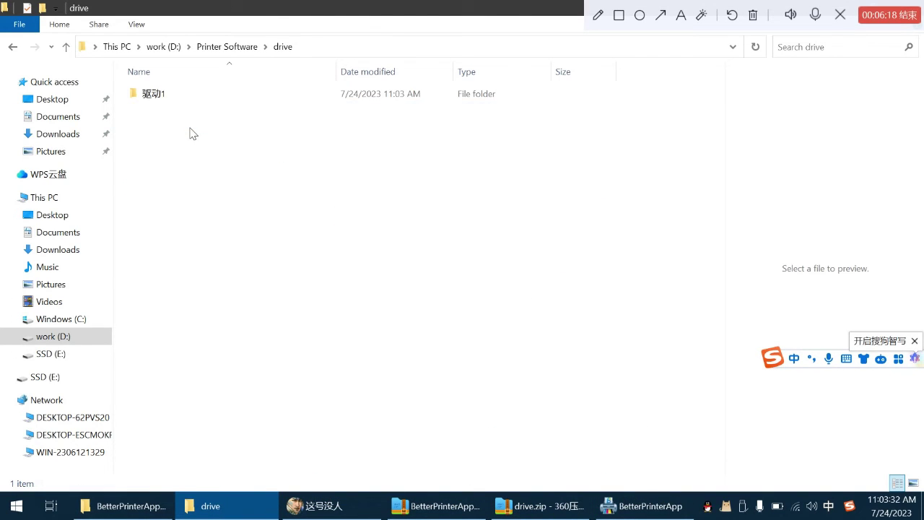
pyautogui.click(190, 99)
pyautogui.rightClick(190, 99)
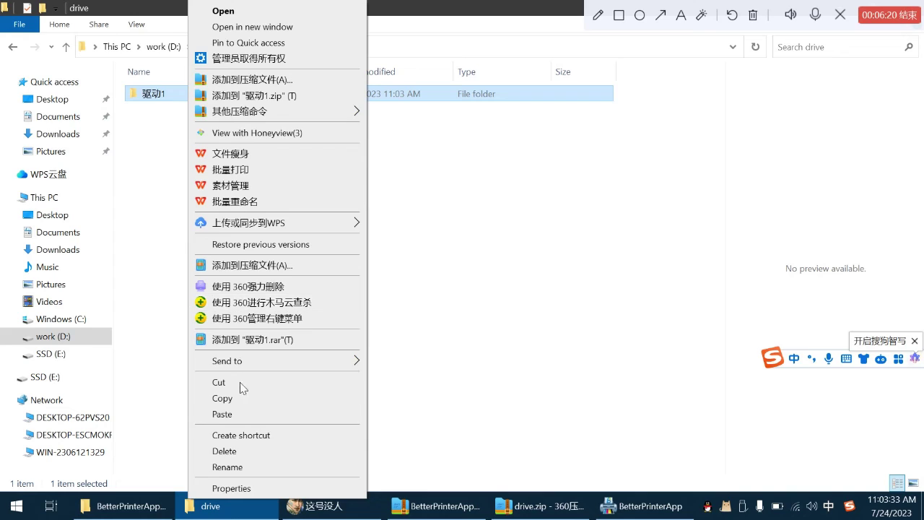
pyautogui.click(229, 467)
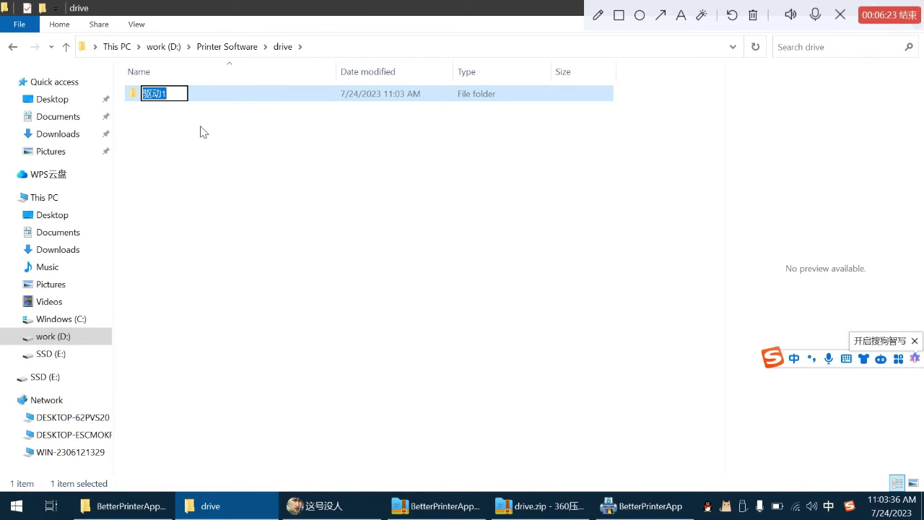
pyautogui.write('drive')
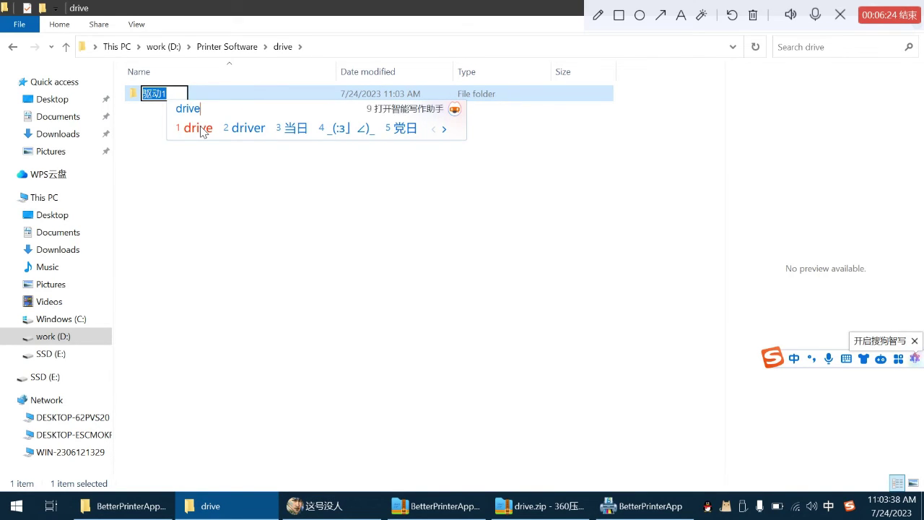
pyautogui.click(200, 129)
pyautogui.press('Return')
pyautogui.press('Return')
pyautogui.click(210, 186)
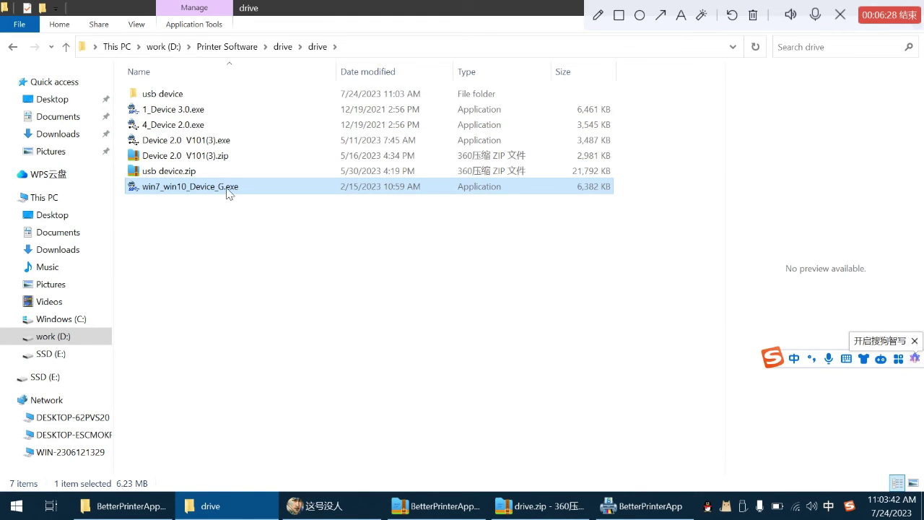
pyautogui.doubleClick(227, 188)
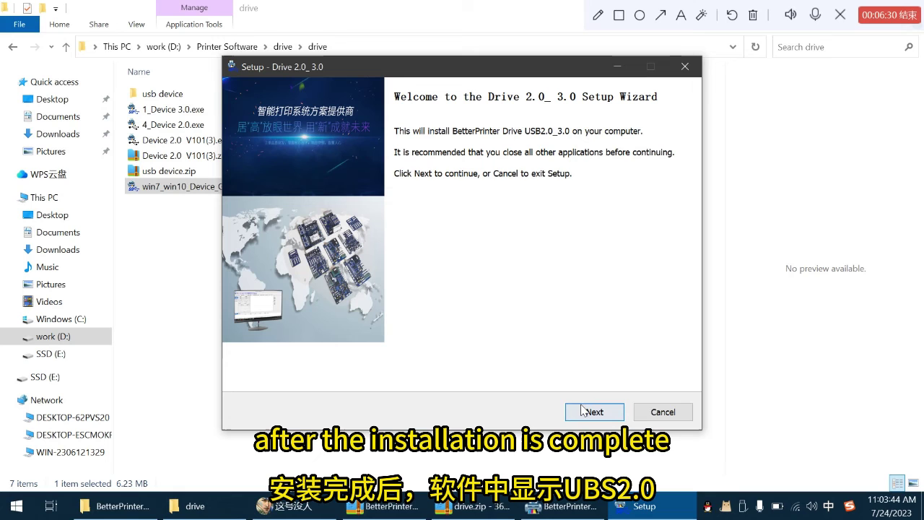
pyautogui.click(684, 66)
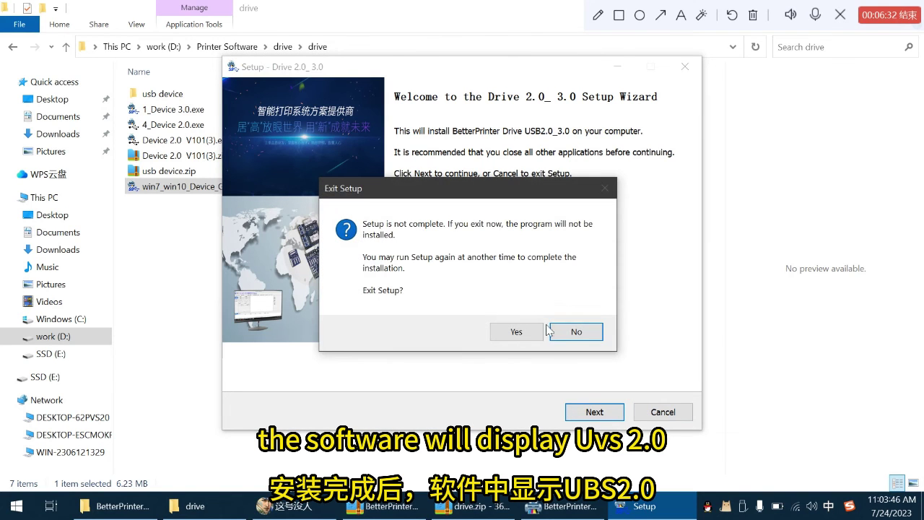
pyautogui.click(537, 333)
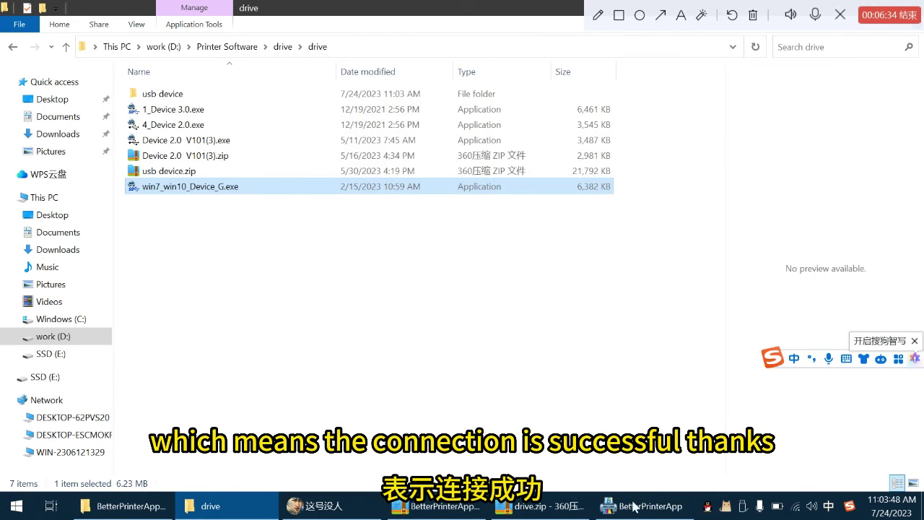